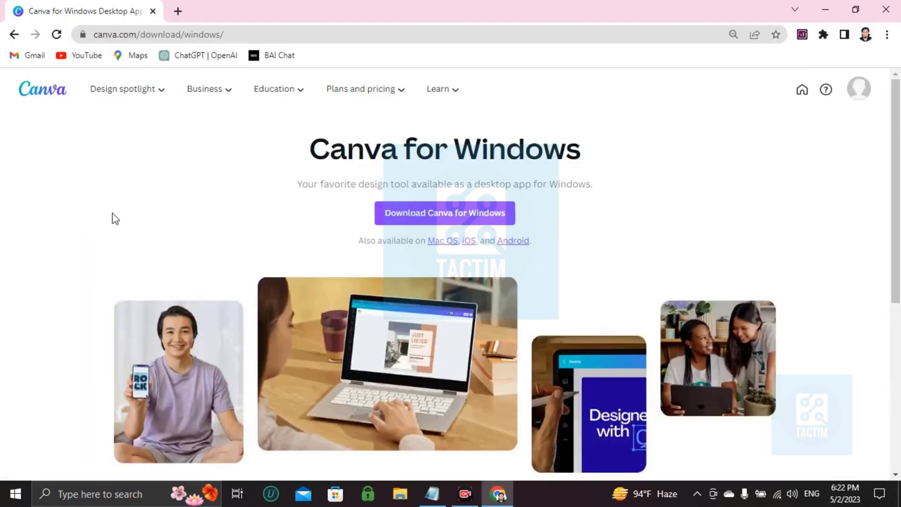
Step: From the Canva home page, search templates for 'birth certificate'
left_click(43, 89)
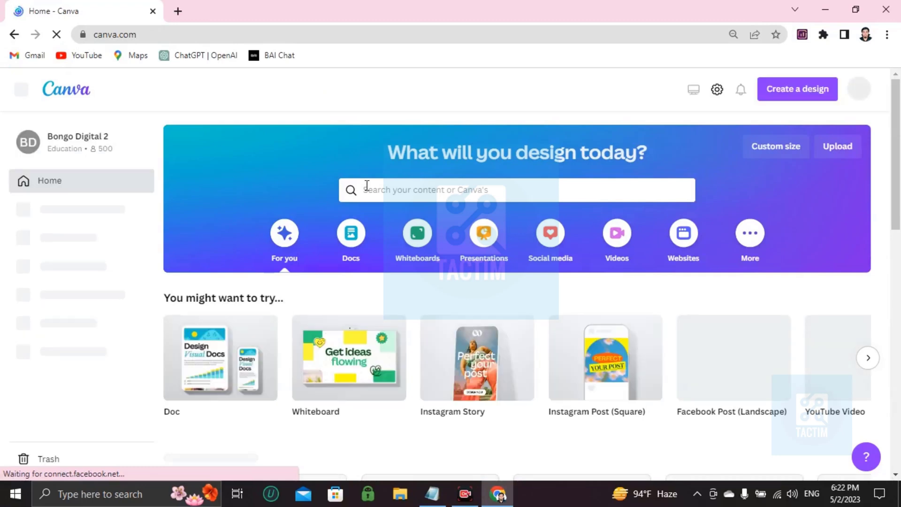
left_click(404, 196)
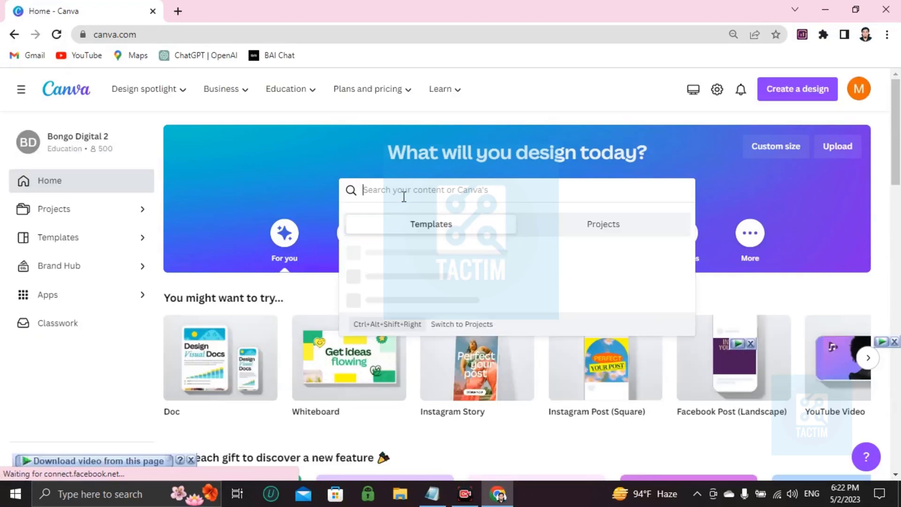
type("birth")
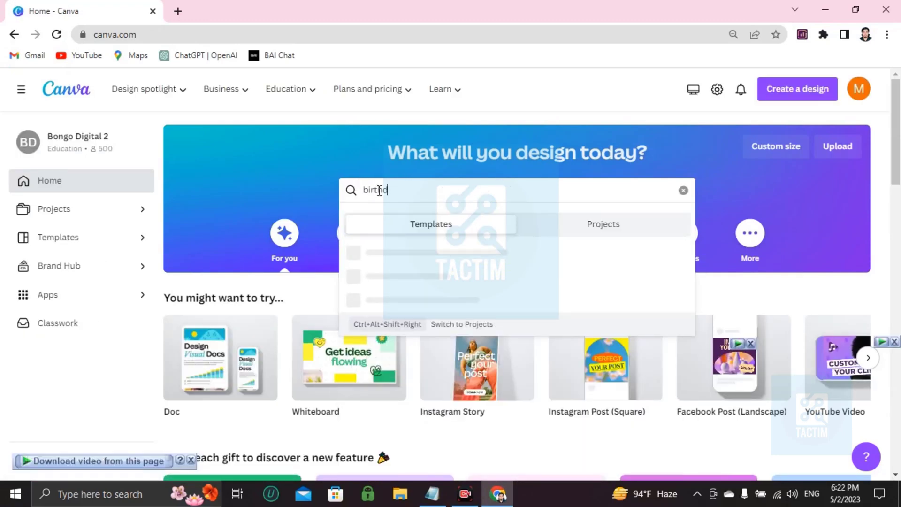
type(" dir")
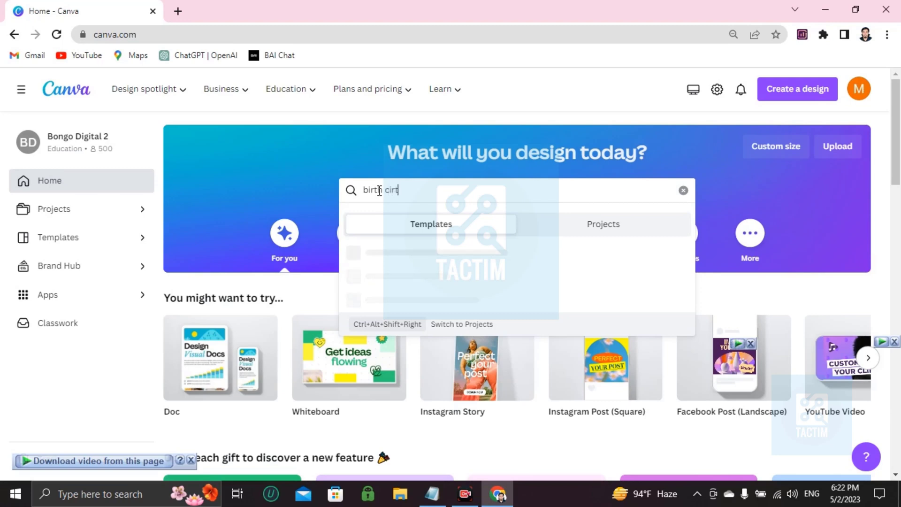
type("t")
key("BackSpace")
key("BackSpace")
key("BackSpace")
type("ertificat")
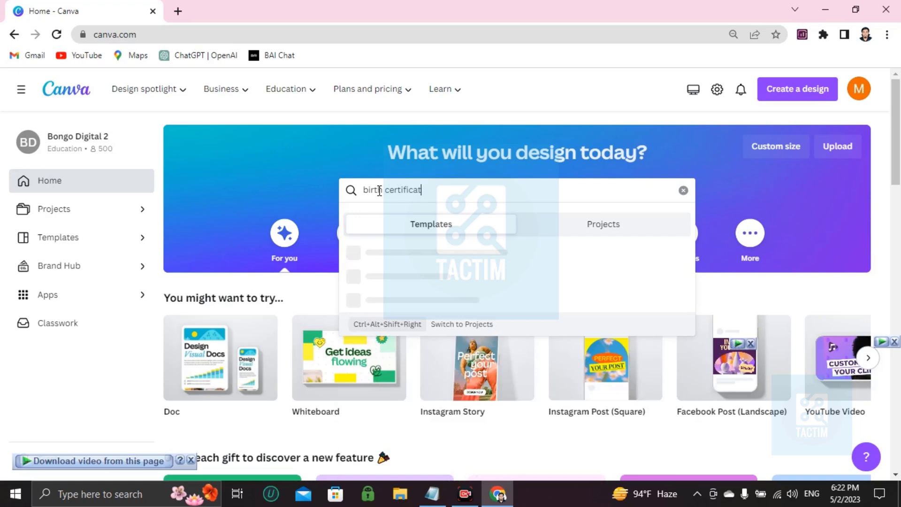
type("e")
key("Return")
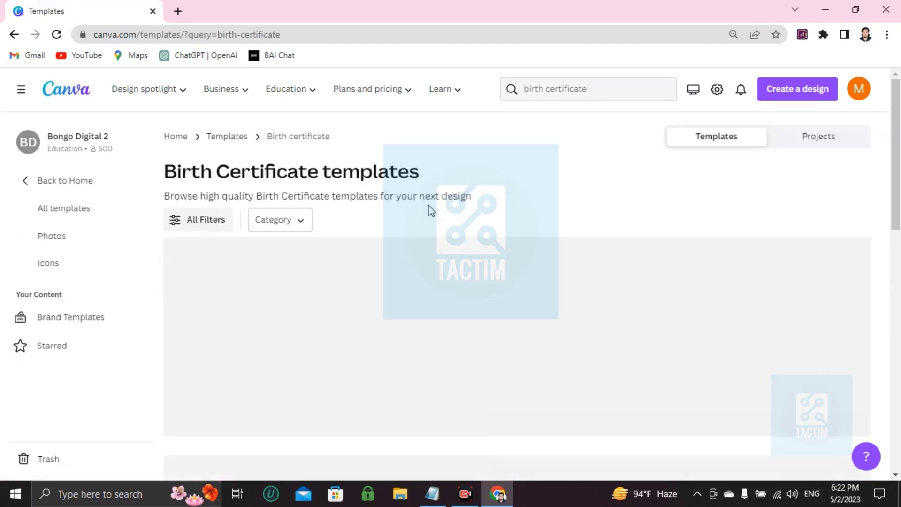
Step: Browse the results and preview the White Modern Birth Certificate template
scroll(408, 225, "down", 1)
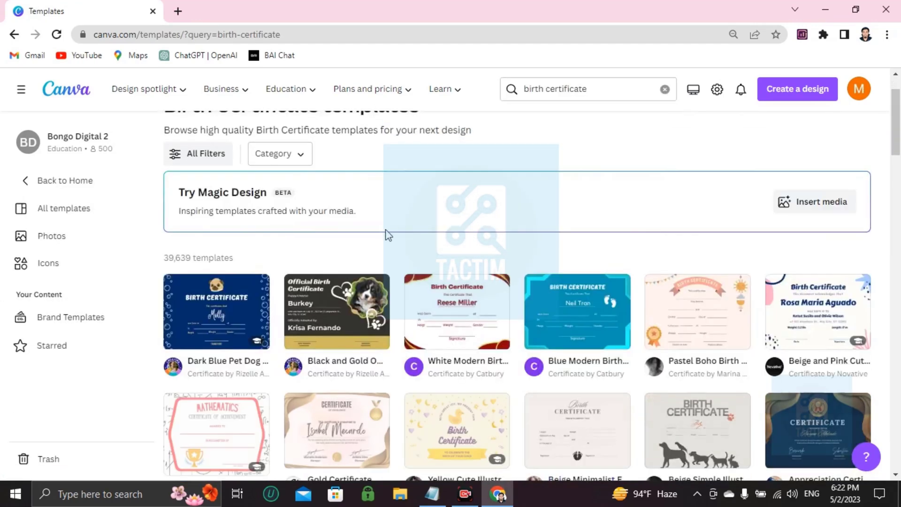
scroll(382, 252, "down", 3)
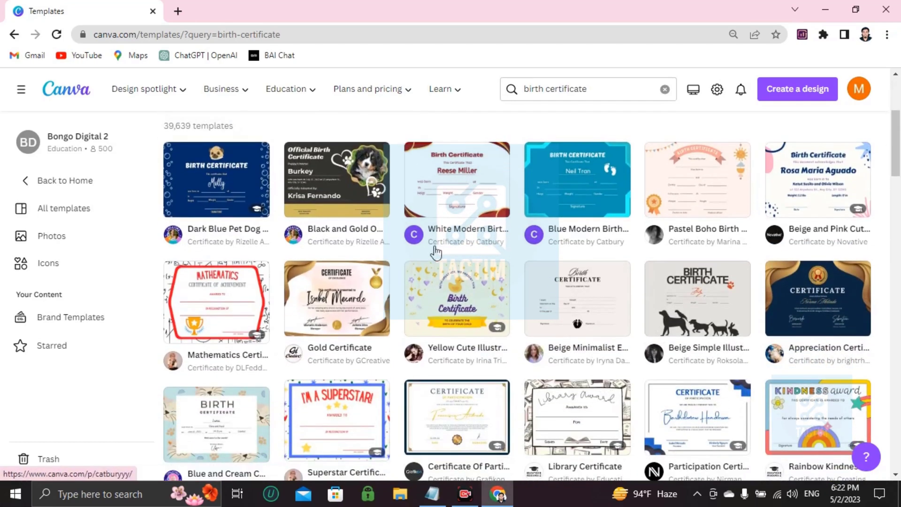
scroll(437, 258, "down", 2)
scroll(435, 263, "down", 1)
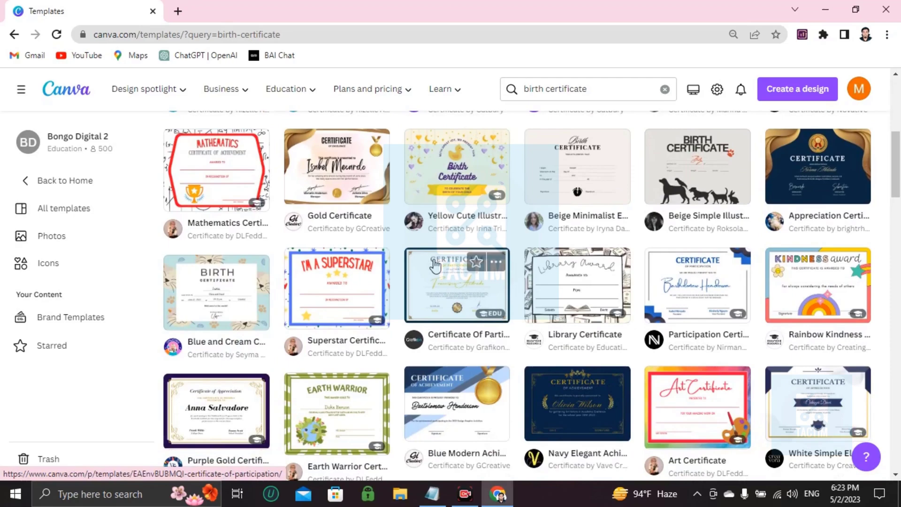
scroll(436, 266, "up", 5)
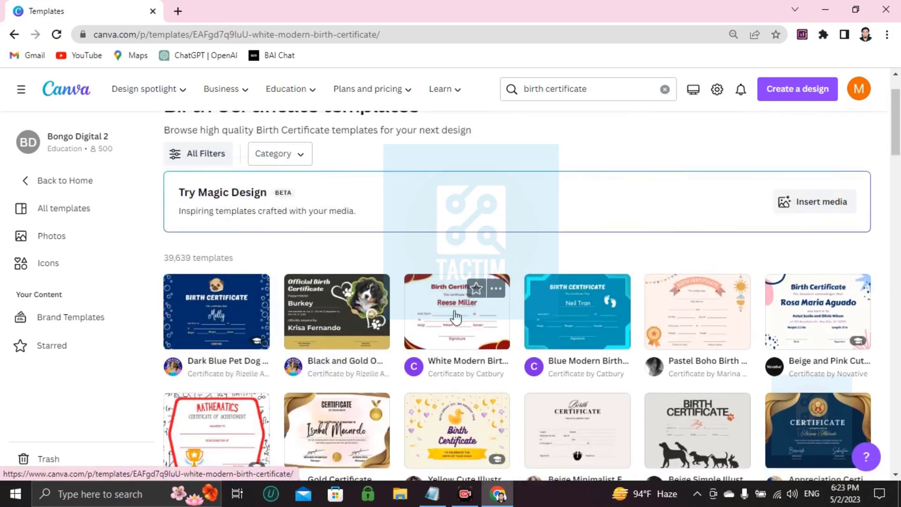
left_click(456, 317)
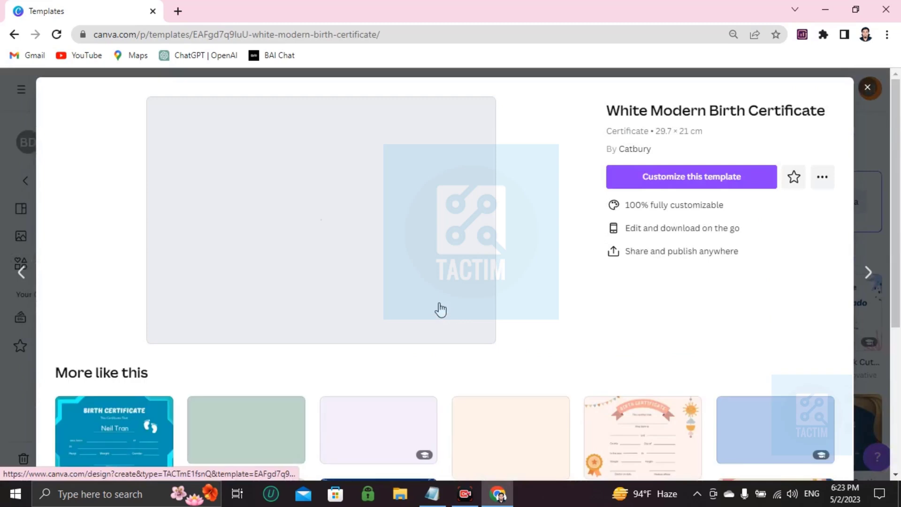
Step: Customize the White Modern Birth Certificate template and zoom the canvas to about 67%
left_click(695, 178)
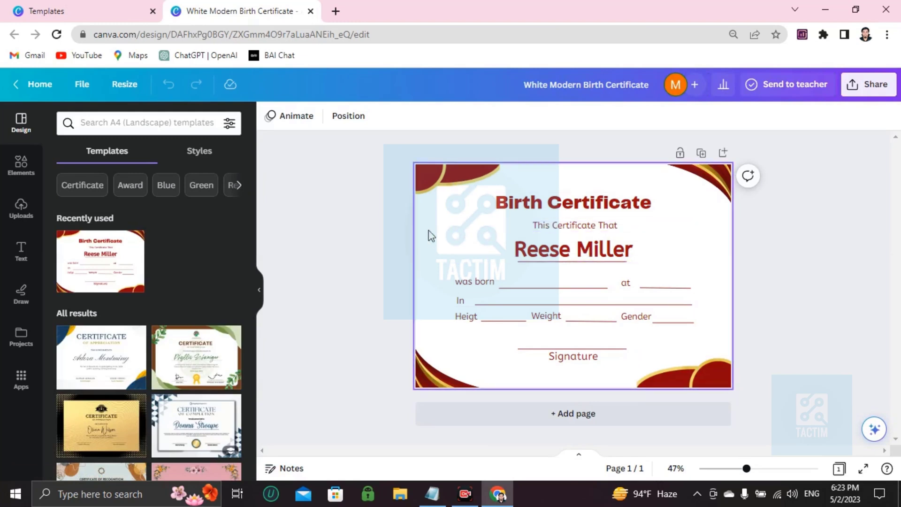
scroll(431, 235, "up", 2)
scroll(431, 235, "up", 3)
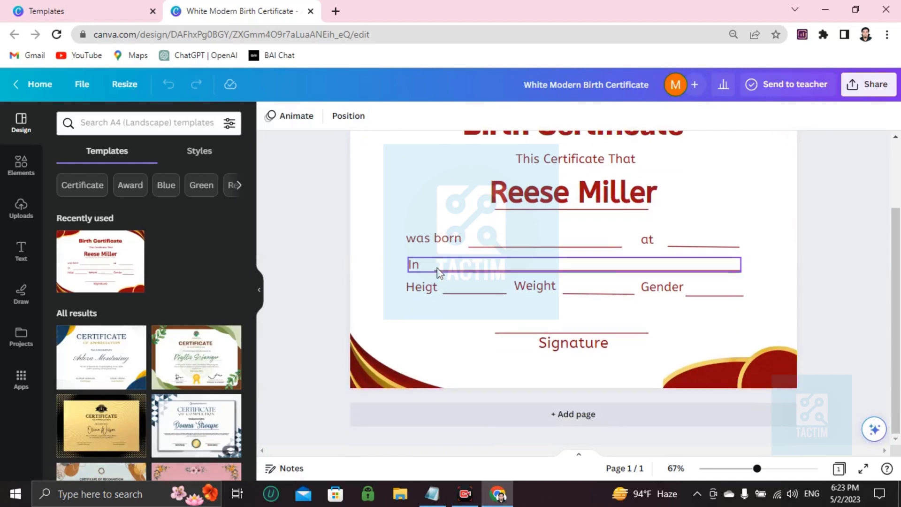
scroll(441, 260, "up", 2)
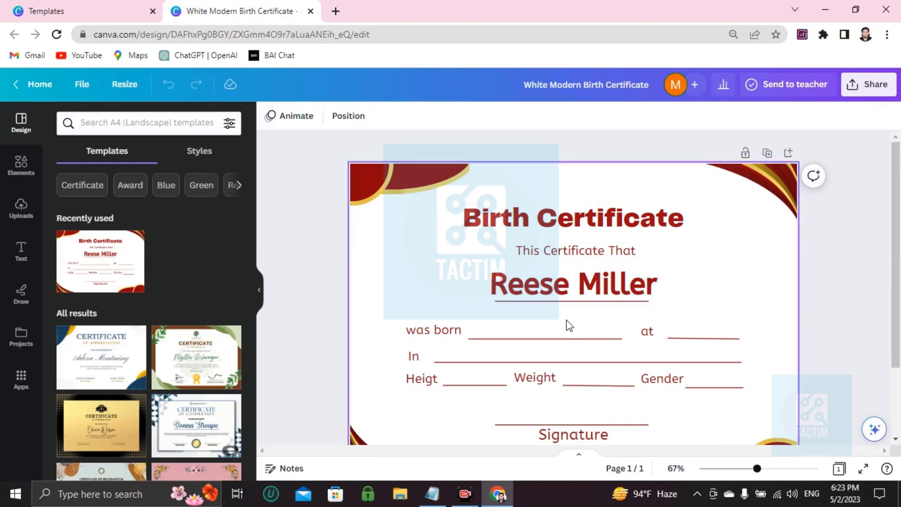
Step: Enter birth date 01/01/2023 after 'was born' and New york after 'at'
left_click(513, 336)
left_click(518, 330)
left_click(519, 330)
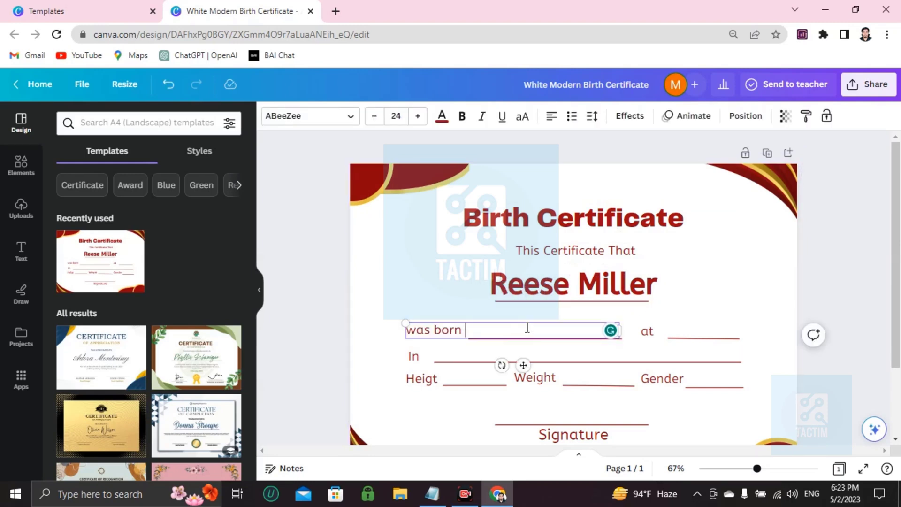
type("01/01/2023")
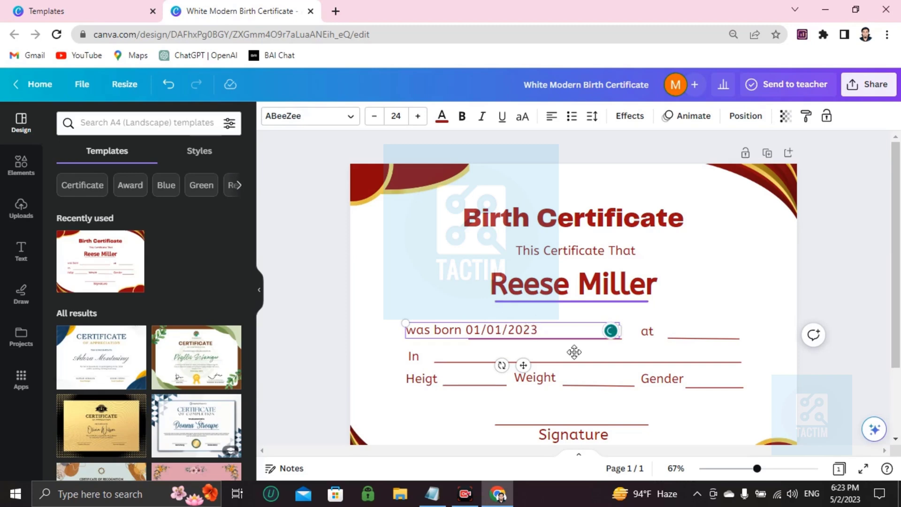
left_click(690, 329)
left_click(690, 325)
left_click(695, 328)
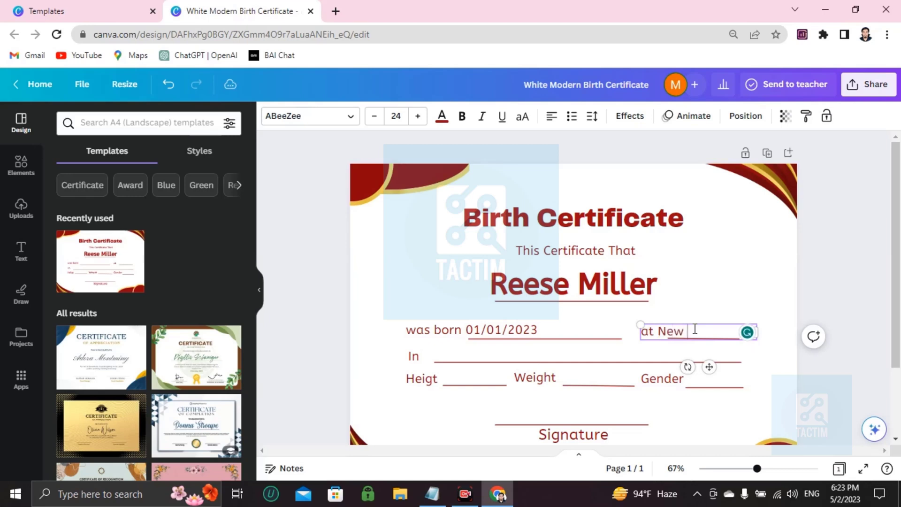
Step: Add USA to the 'In' line of the certificate
left_click(488, 362)
left_click(490, 356)
left_click(490, 355)
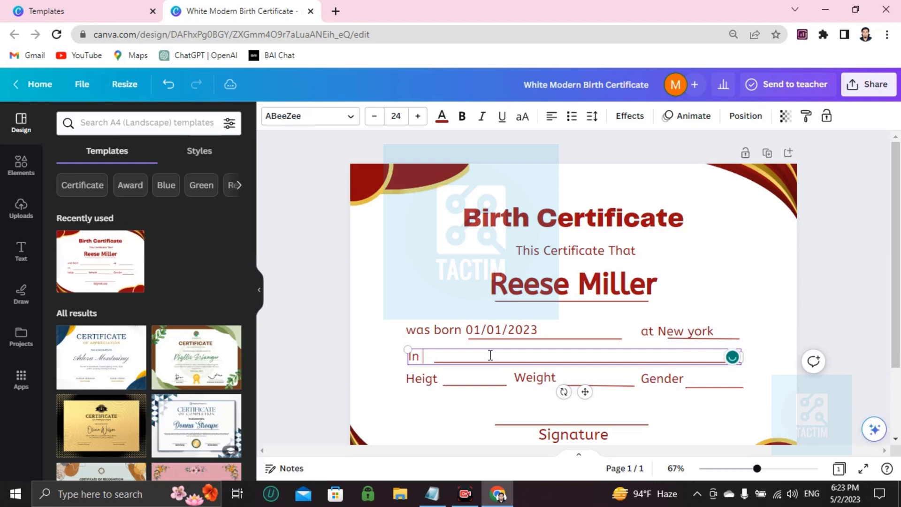
type("USA uwbcjwebcjwenc")
right_click(481, 362)
Step: Fill in height as 1 feet and weight as 20pinds
left_click(458, 384)
double_click(477, 379)
left_click(477, 379)
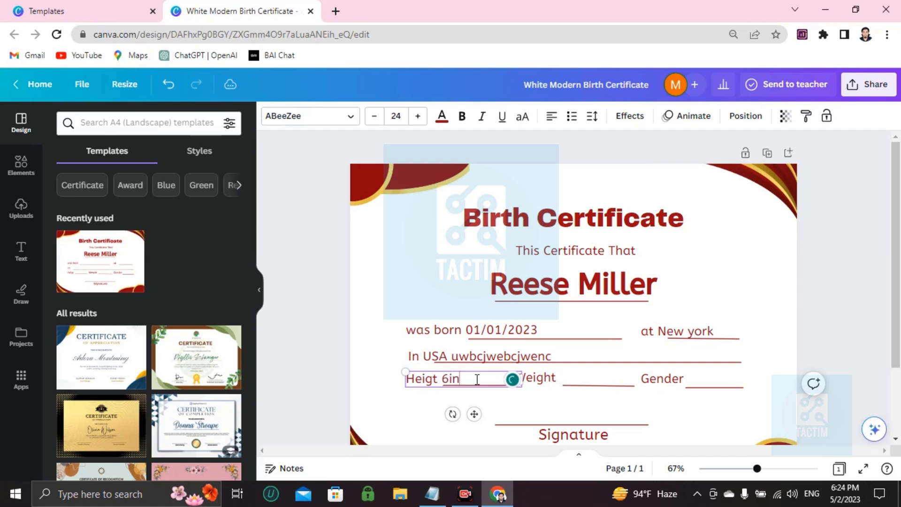
left_click(580, 381)
left_click(607, 379)
left_click(609, 378)
left_click(607, 377)
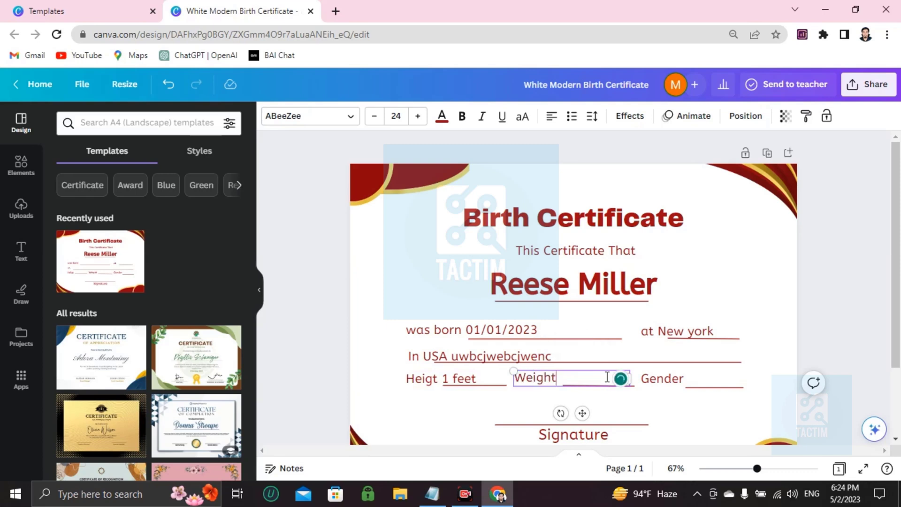
type("20pinds")
Step: Fill in gender as male and finish editing
left_click(699, 379)
left_click(702, 380)
left_click(702, 379)
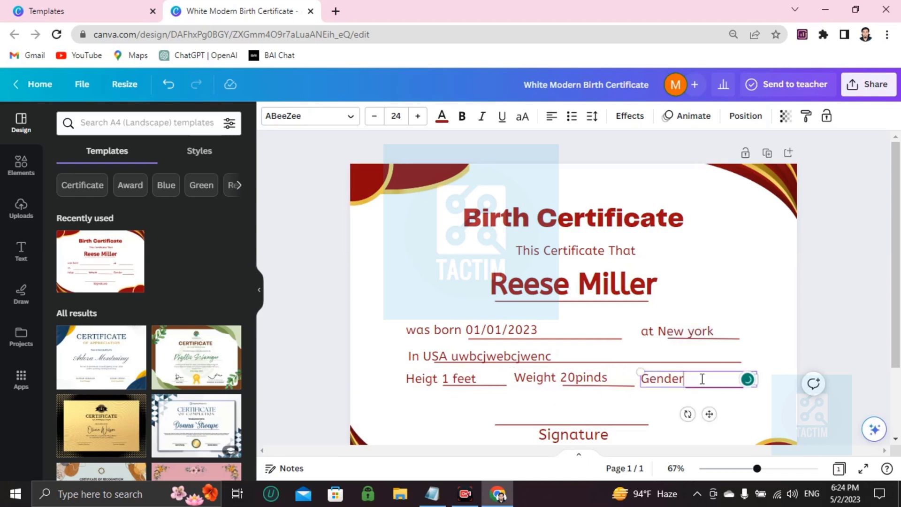
type("male")
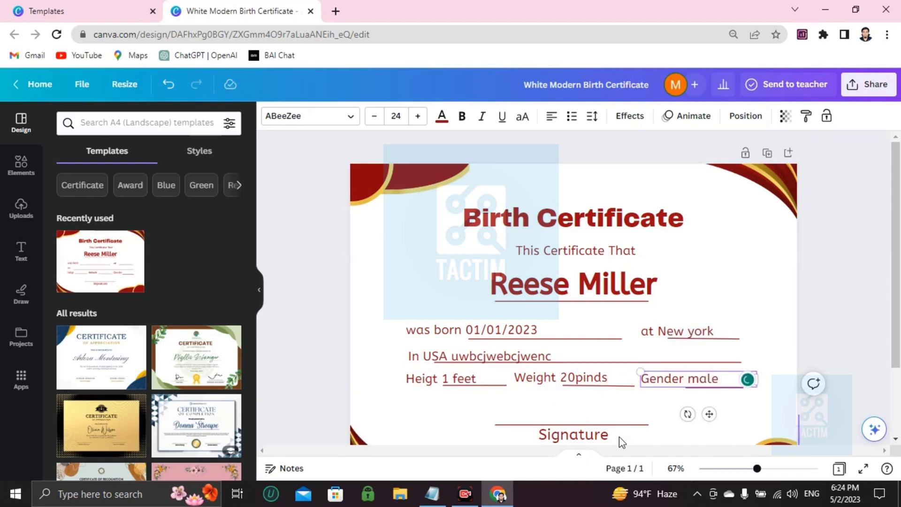
left_click(591, 424)
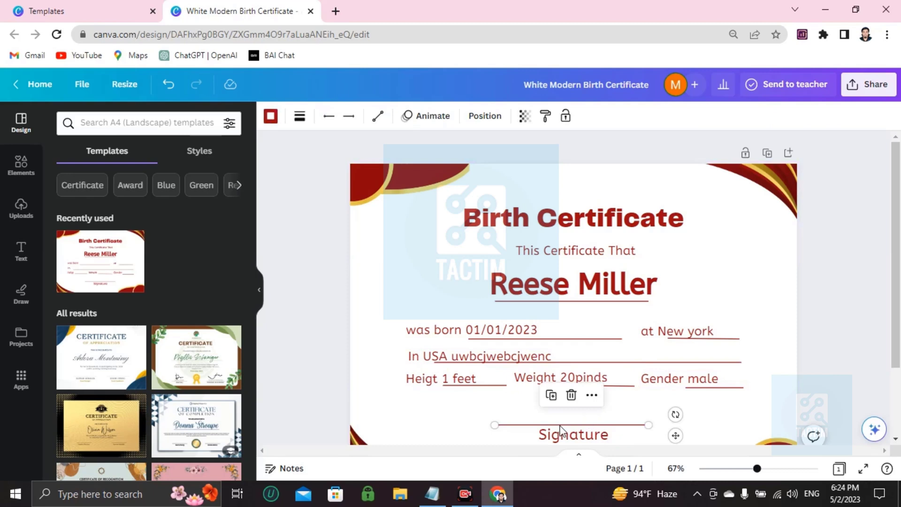
Step: Search the Elements panel for 'frame'
left_click(539, 415)
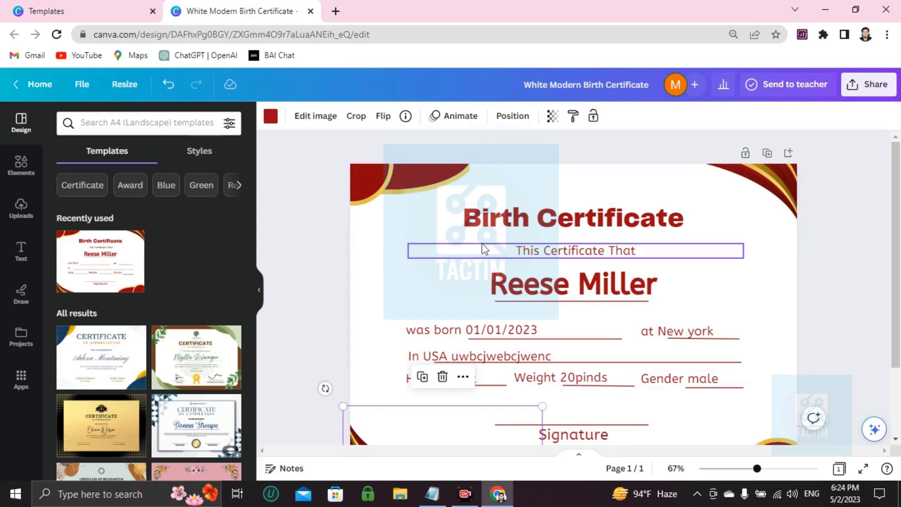
left_click(28, 183)
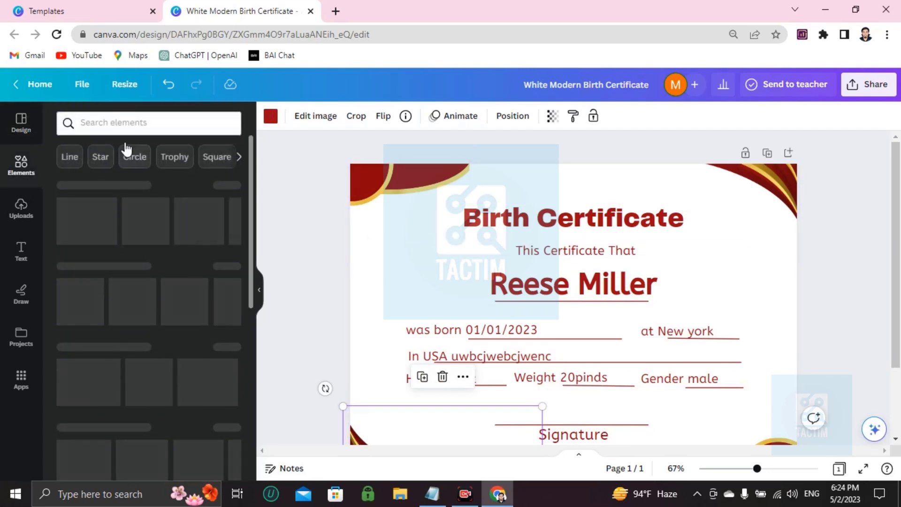
left_click(129, 124)
type("frame")
key("Return")
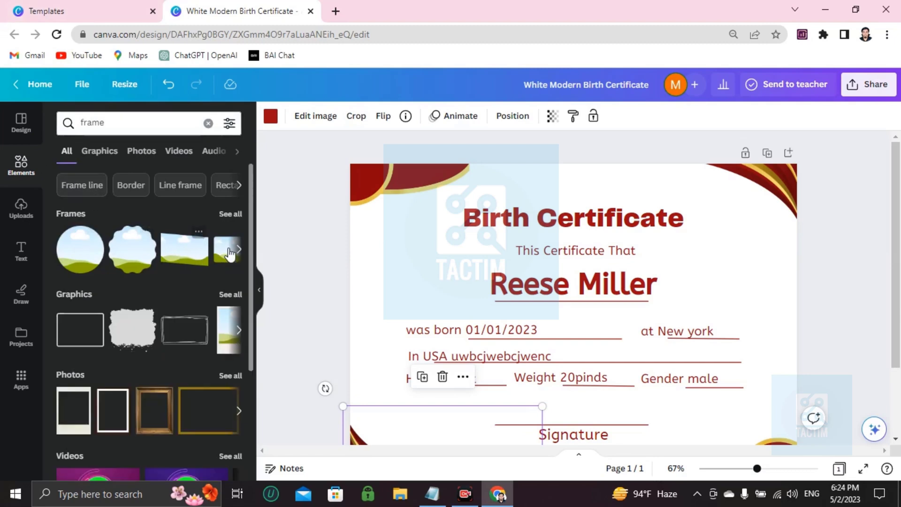
Step: Add a circle frame, shrink it, and position it at the certificate's top-left
left_click(102, 252)
left_click_drag(492, 242, 368, 196)
left_click_drag(390, 237, 397, 245)
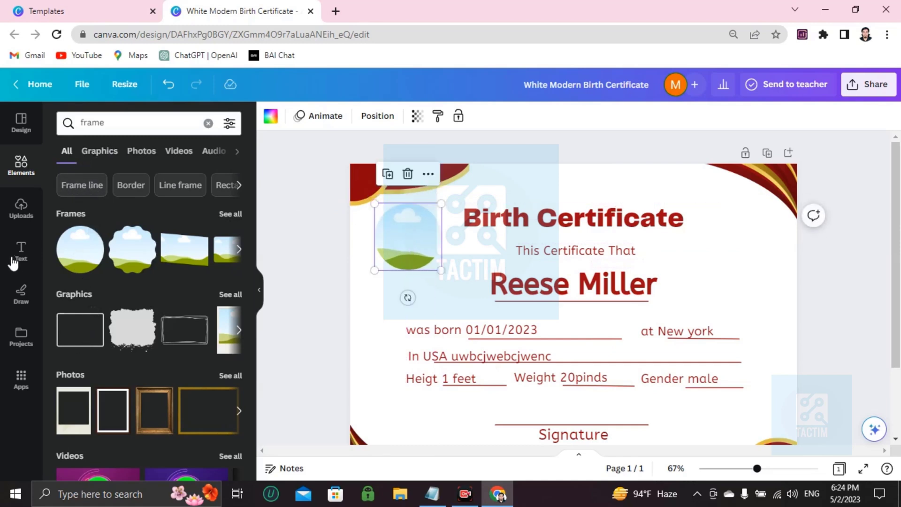
Step: Show uploads, cancel the file upload, and try then remove a portrait in the circle frame
left_click(21, 209)
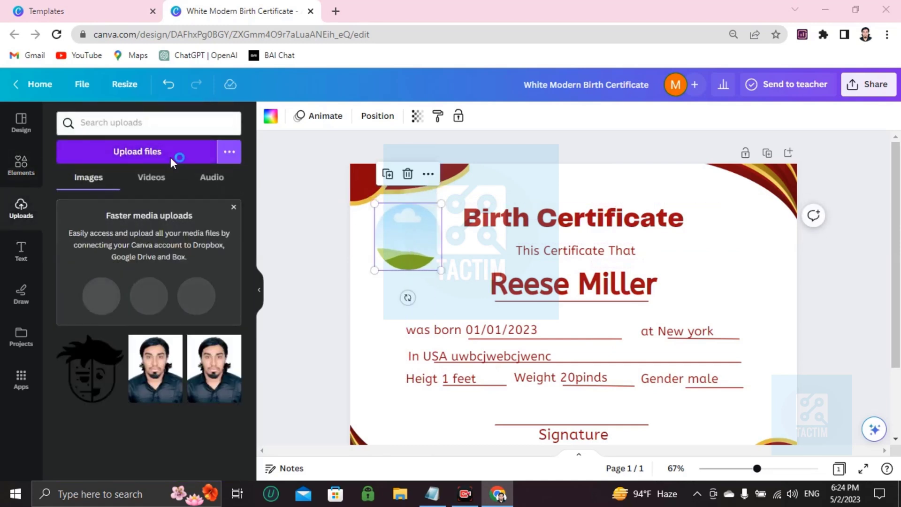
left_click(172, 156)
scroll(193, 224, "down", 3)
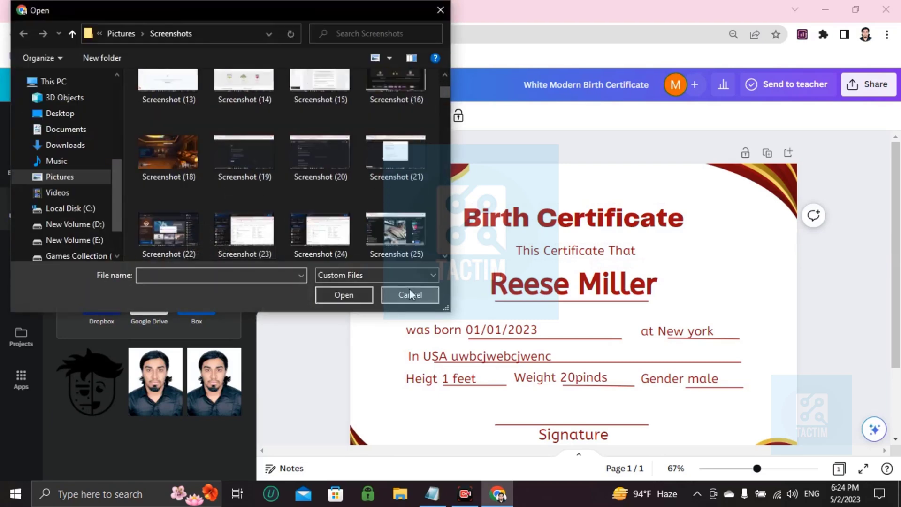
left_click(410, 294)
left_click_drag(194, 389, 414, 237)
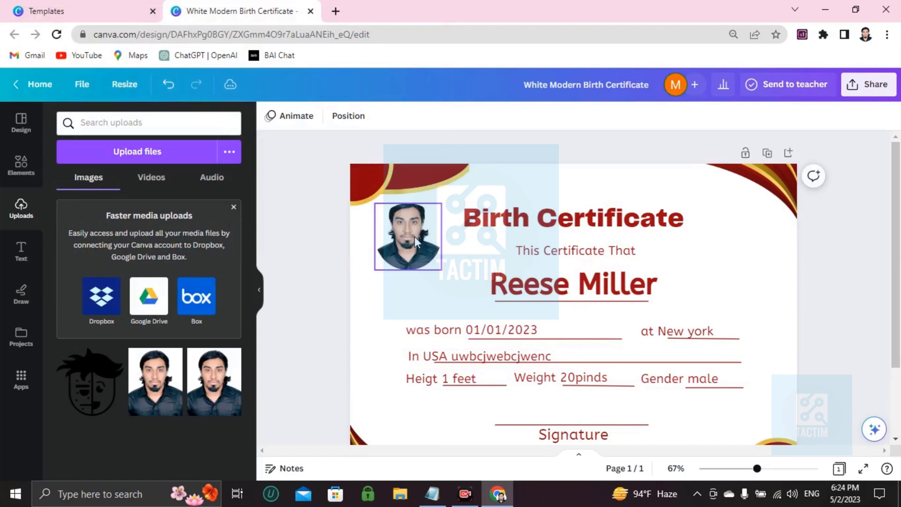
key("Delete")
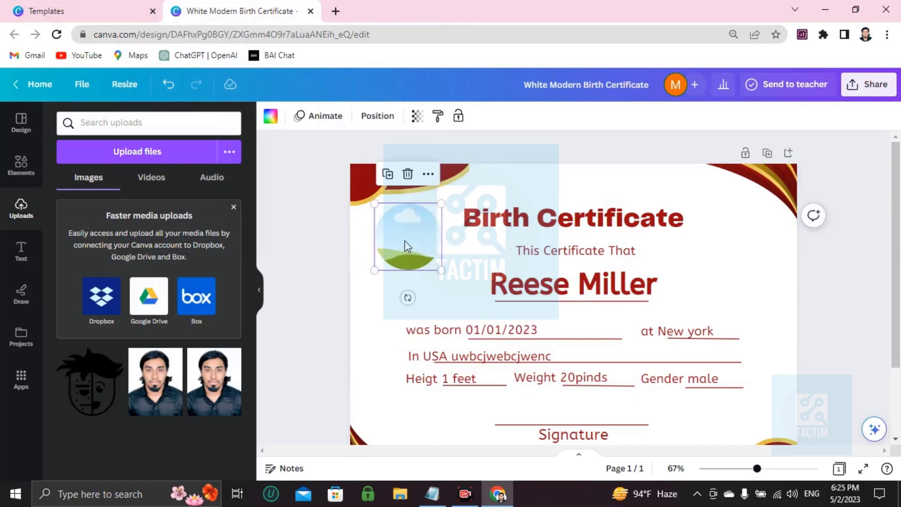
left_click(19, 168)
Step: Search Elements for 'baby' and drag the sleeping-baby photo into the circle frame
left_click(224, 128)
left_click(208, 123)
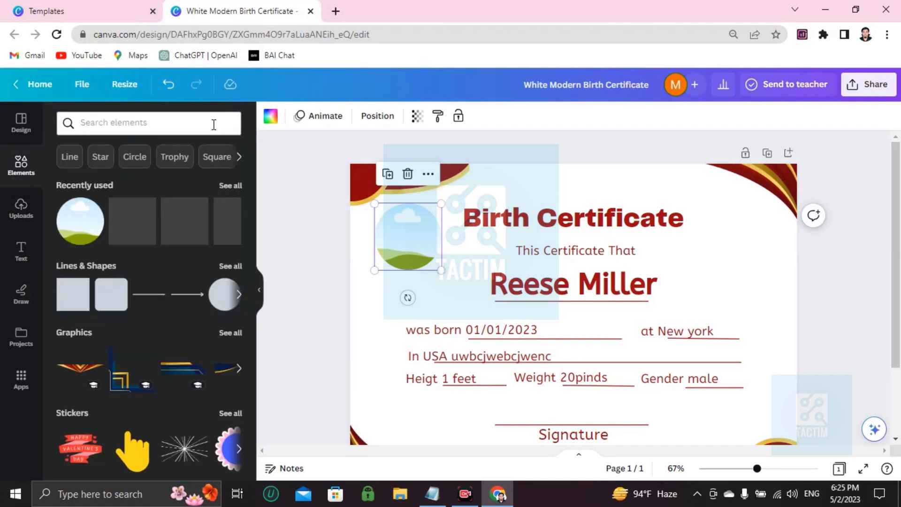
left_click(205, 122)
type("baby")
key("Return")
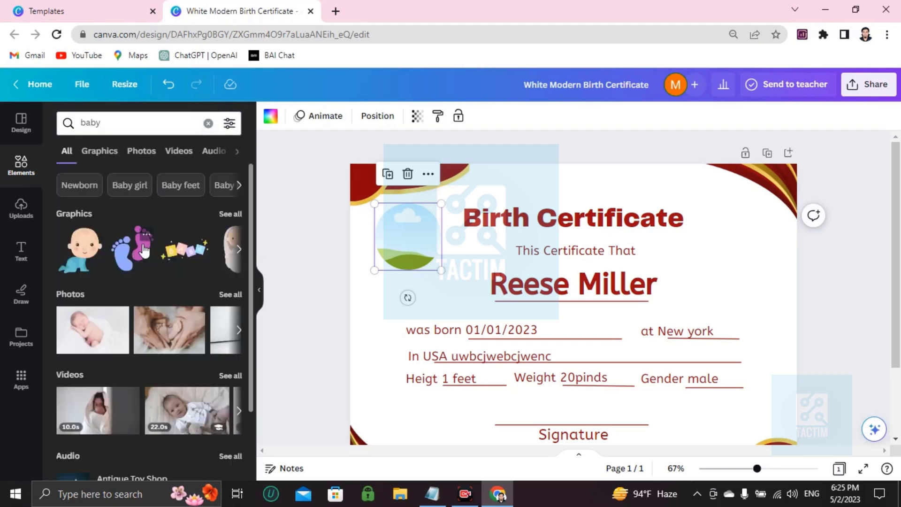
left_click(96, 335)
left_click_drag(528, 285, 408, 237)
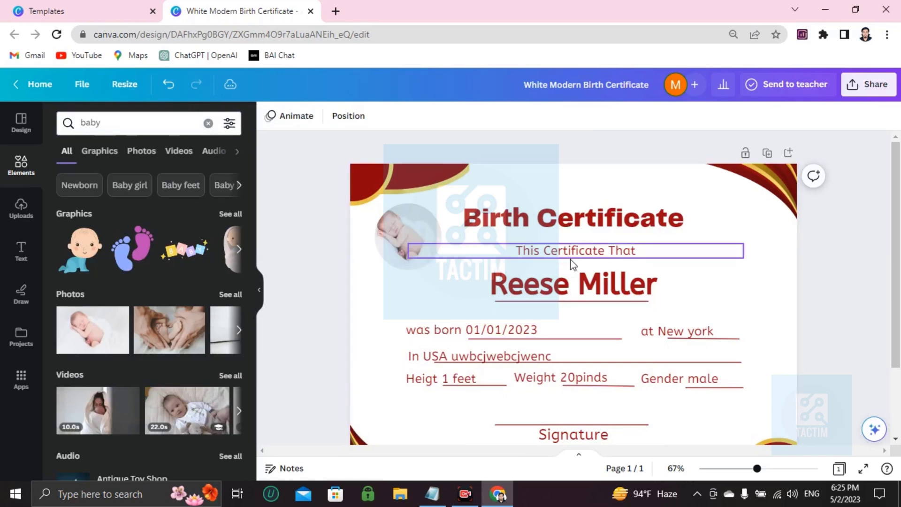
Step: Select the child's placeholder name and delete it
left_click(512, 301)
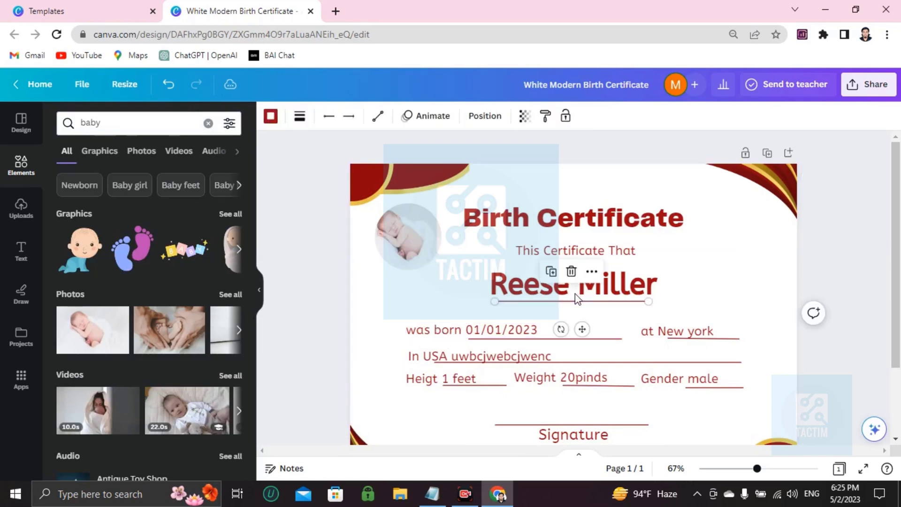
scroll(486, 320, "down", 2)
scroll(486, 319, "up", 2)
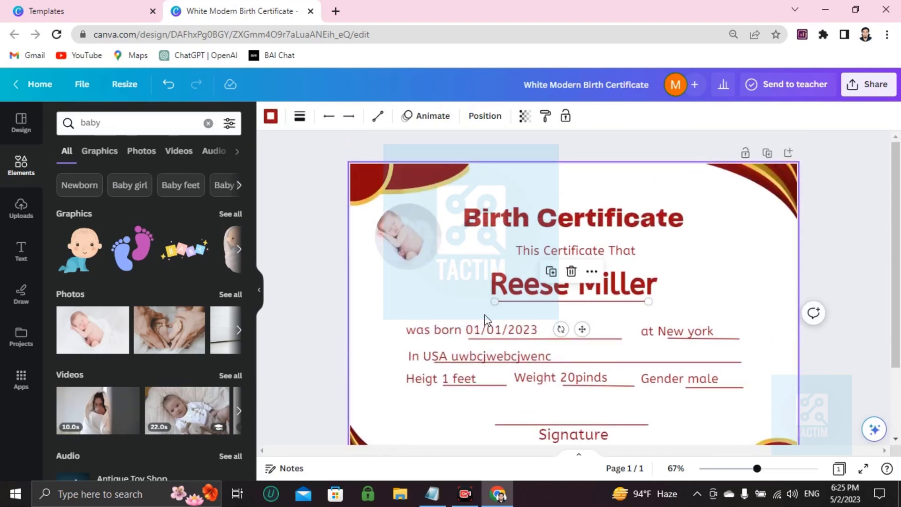
left_click_drag(495, 301, 528, 286)
left_click(497, 298)
triple_click(529, 286)
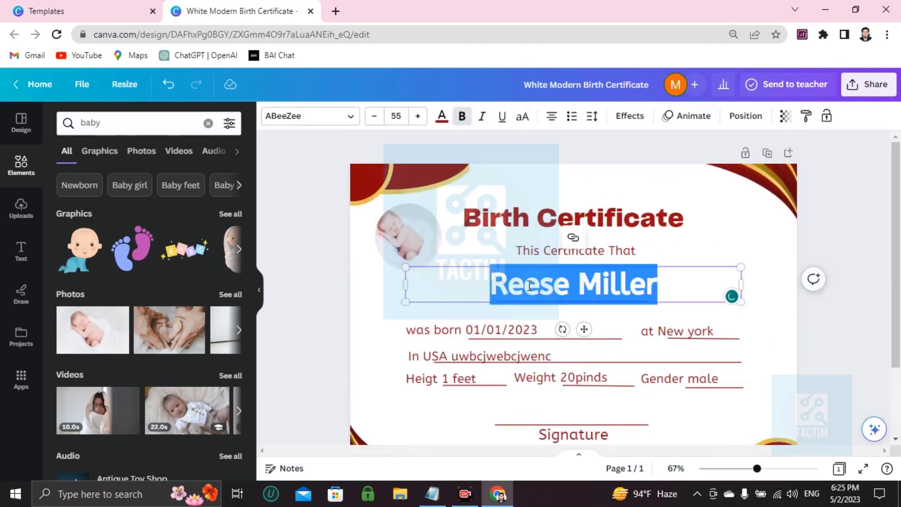
key("BackSpace")
Step: Type and remove trial replacement names, leaving the name line blank
type("peter parker")
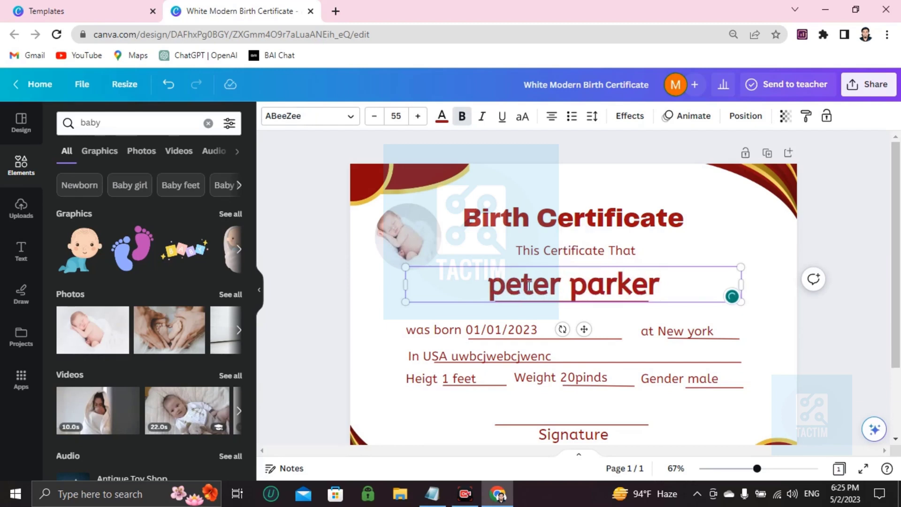
key("BackSpace")
key("BackSpace")
key("BackSpace")
key("BackSpace")
key("BackSpace")
key("BackSpace")
key("BackSpace")
key("BackSpace")
key("BackSpace")
key("BackSpace")
key("BackSpace")
key("BackSpace")
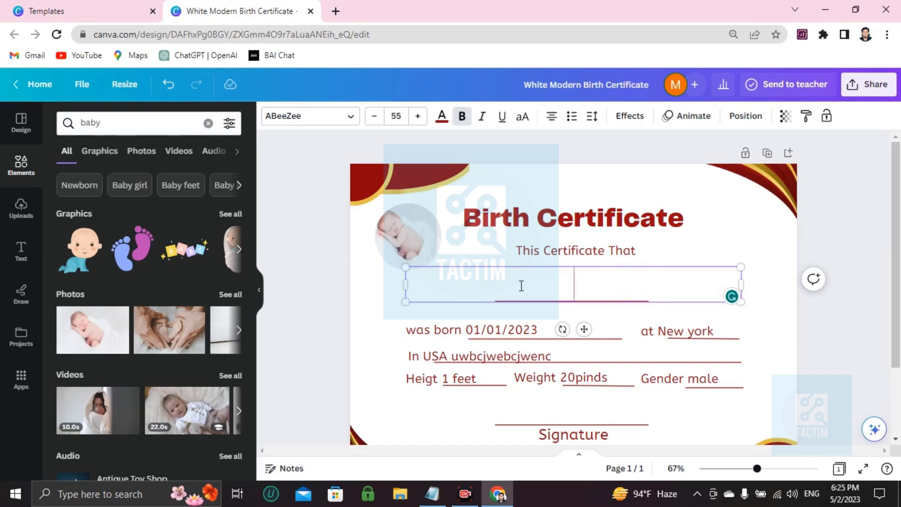
type("jessmin")
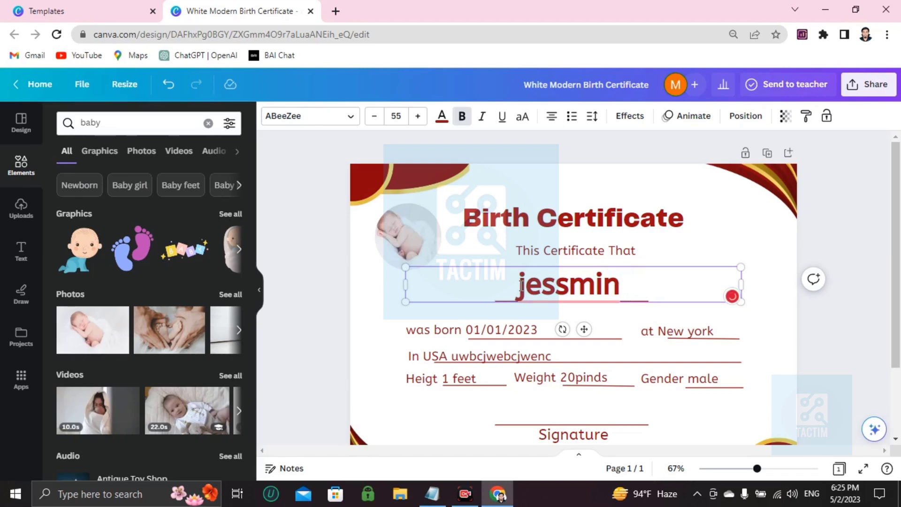
scroll(545, 329, "down", 2)
scroll(543, 342, "up", 2)
double_click(567, 292)
key("BackSpace")
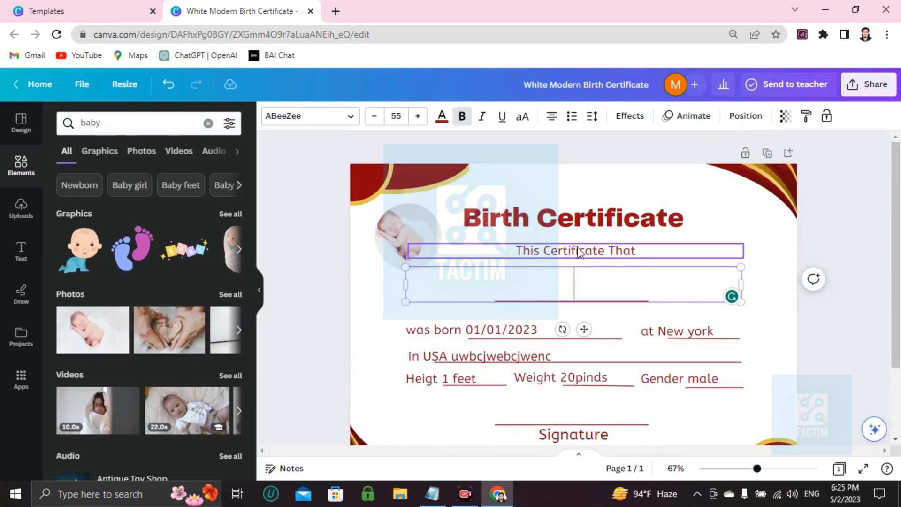
left_click(865, 95)
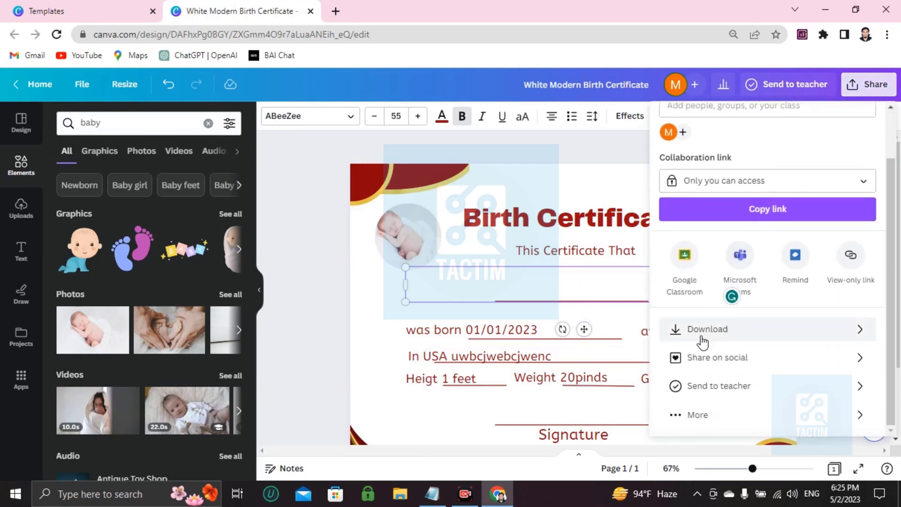
left_click(703, 341)
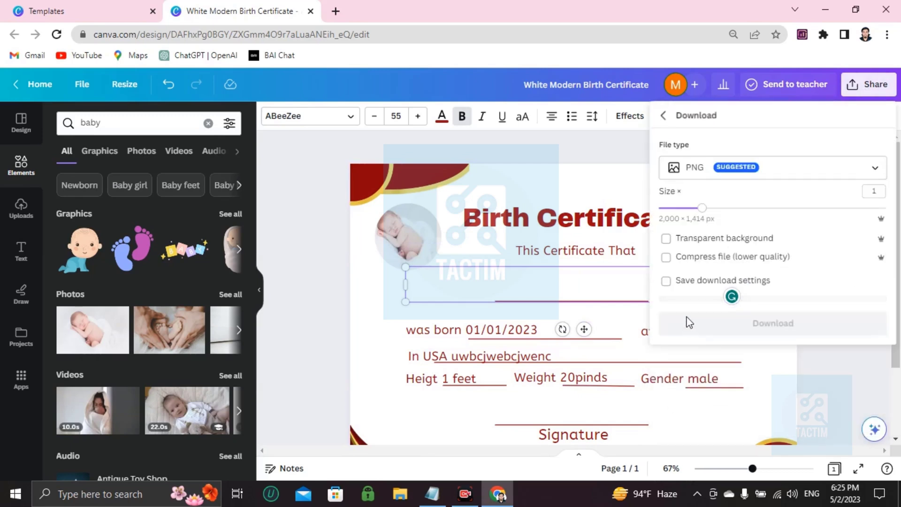
left_click(701, 168)
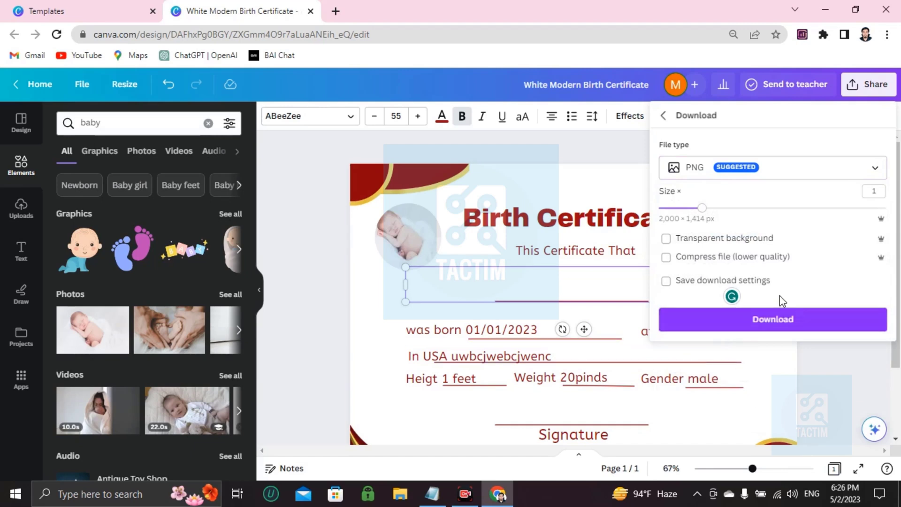
left_click(334, 285)
scroll(468, 249, "down", 2)
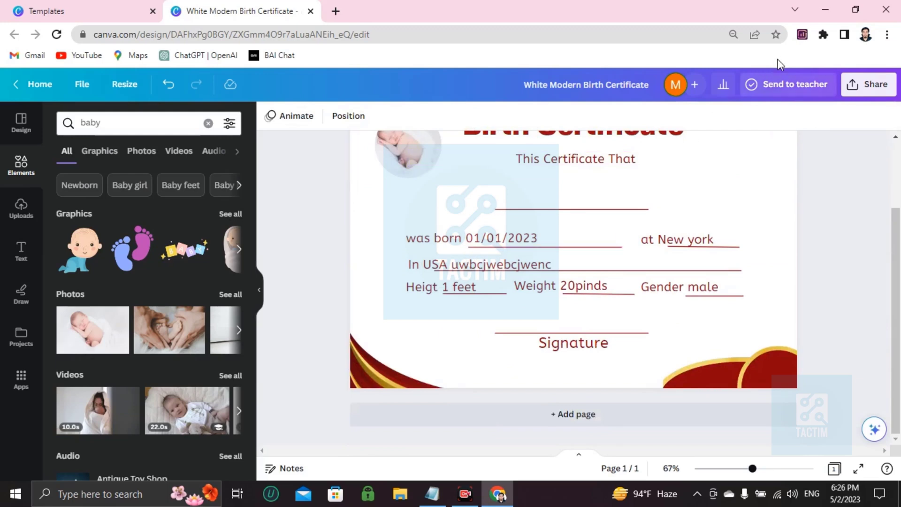
Step: Set the collaboration link to 'anyone with the link' in the Share panel
left_click(868, 84)
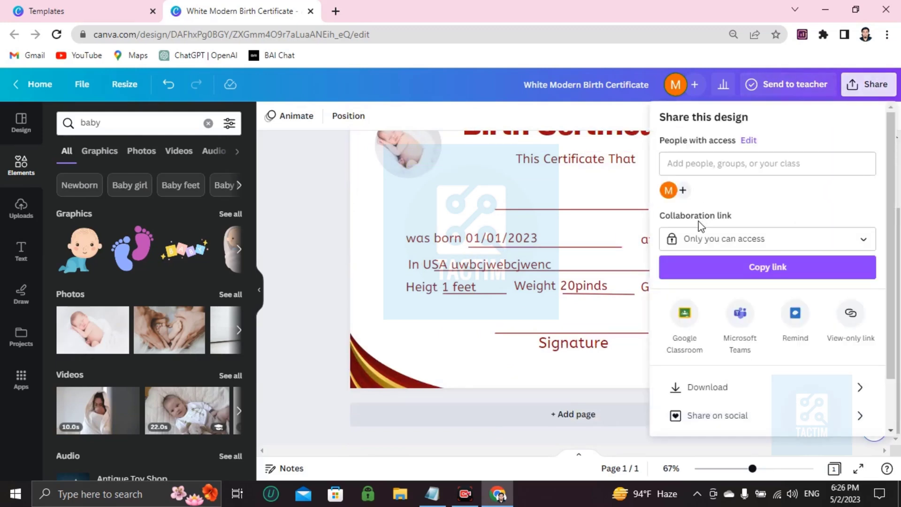
left_click(710, 242)
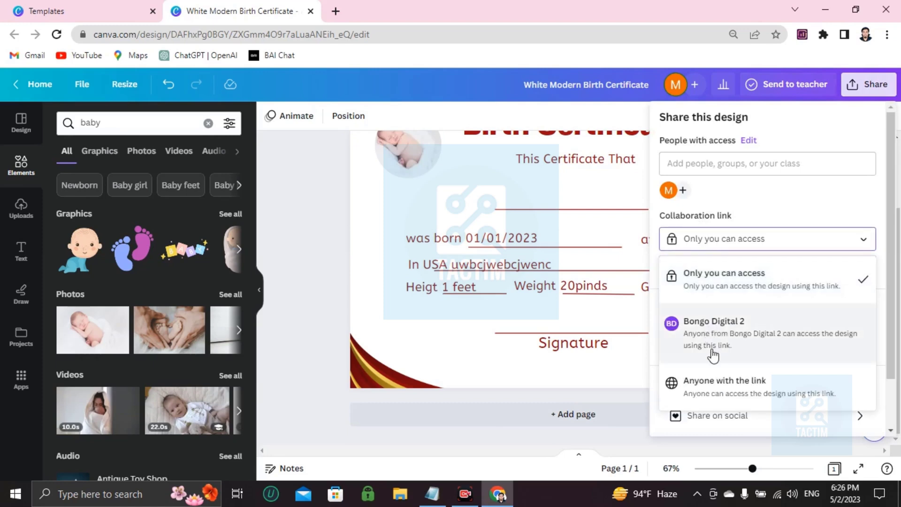
left_click(739, 393)
Step: Add a recipient's e-mail address, then remove the added recipient entries
left_click(689, 164)
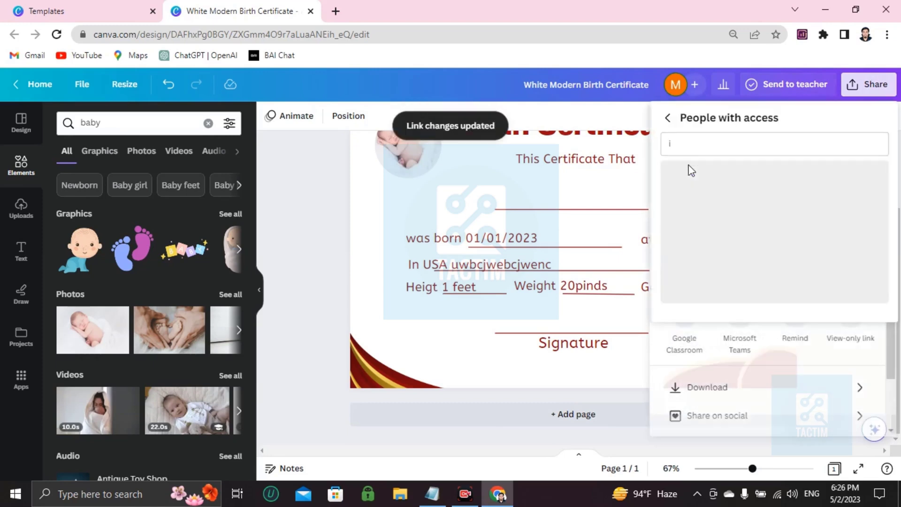
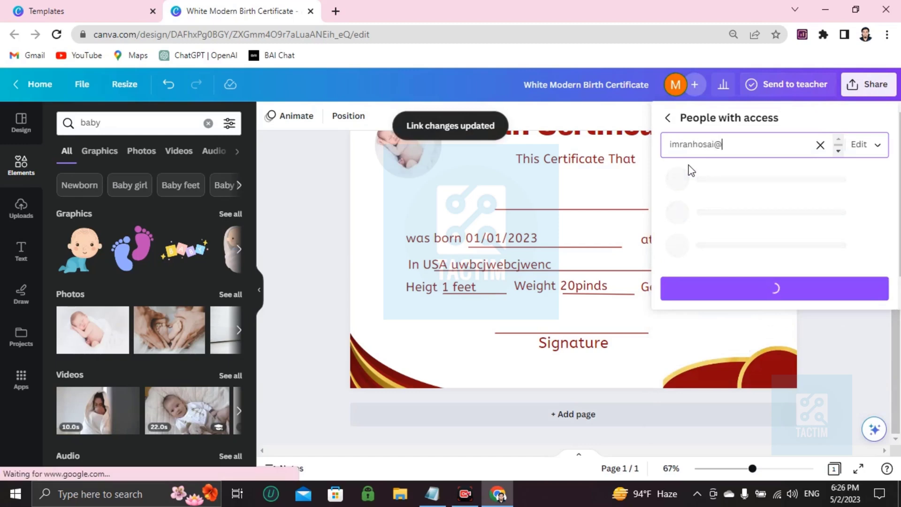
key("Return")
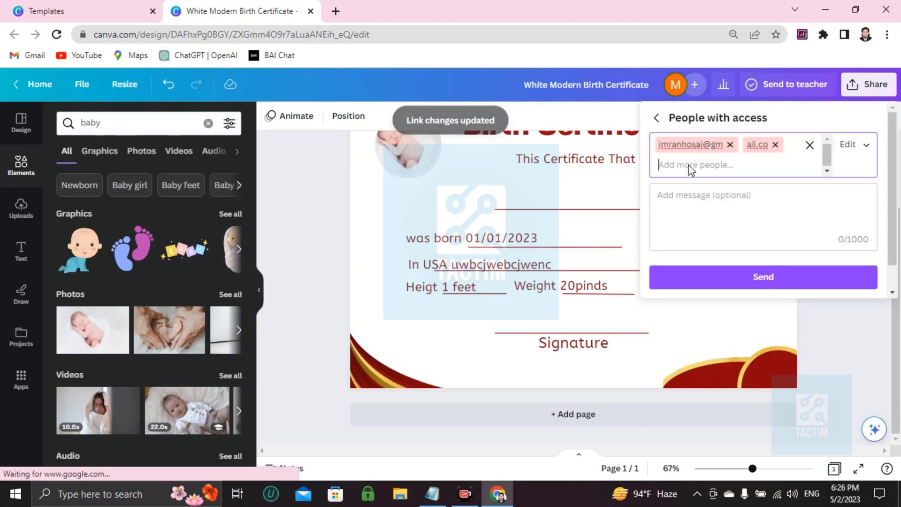
left_click(774, 144)
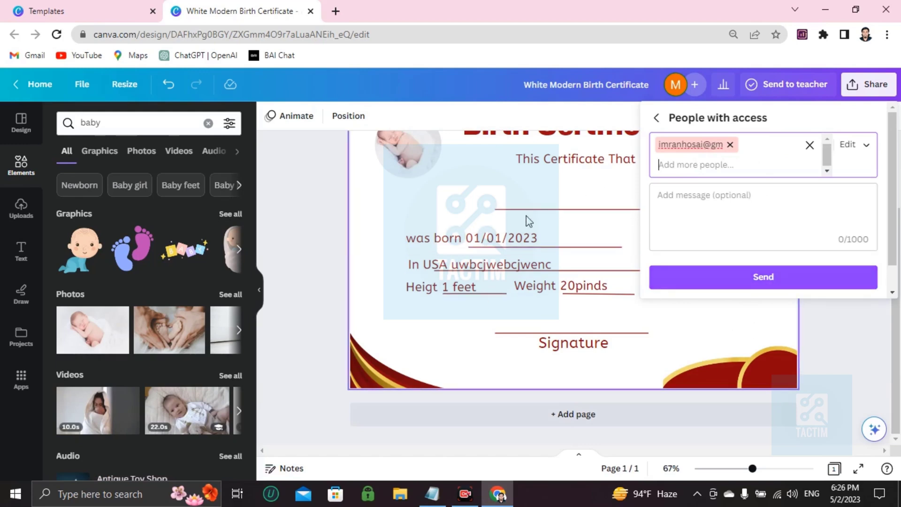
scroll(583, 252, "up", 2)
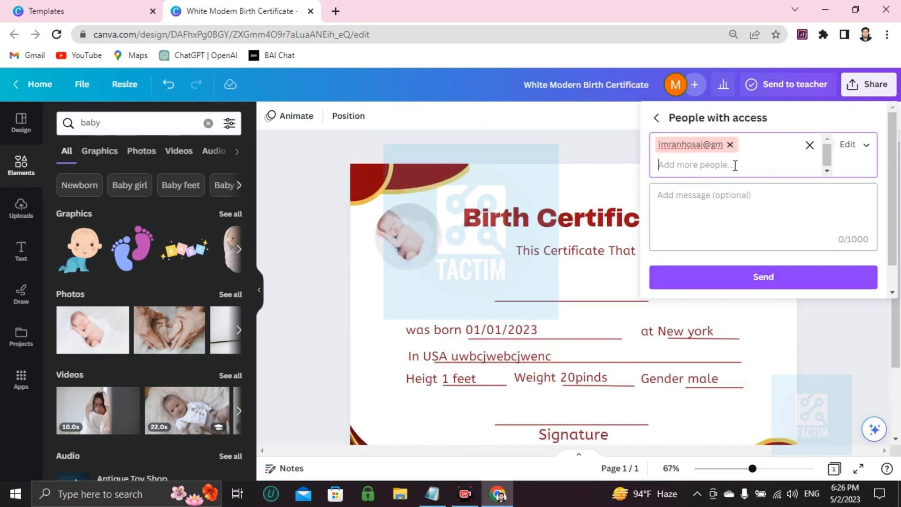
left_click(729, 144)
scroll(605, 263, "down", 2)
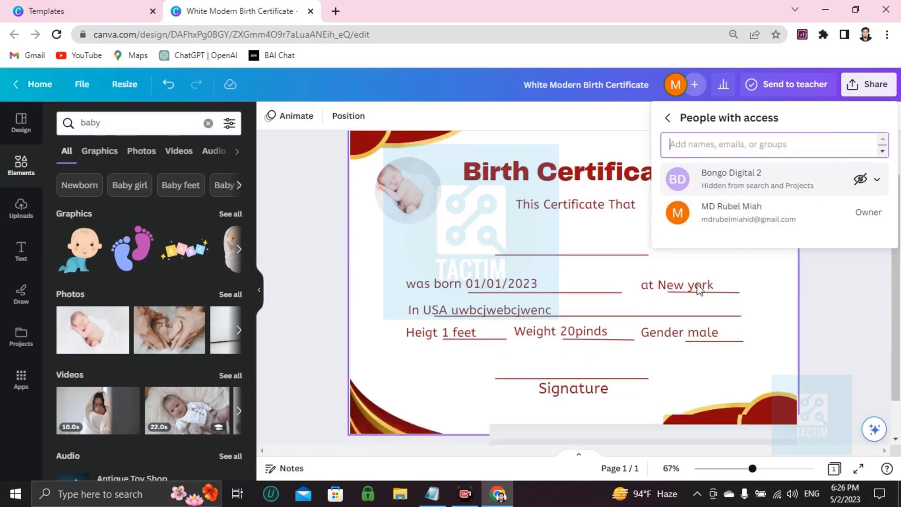